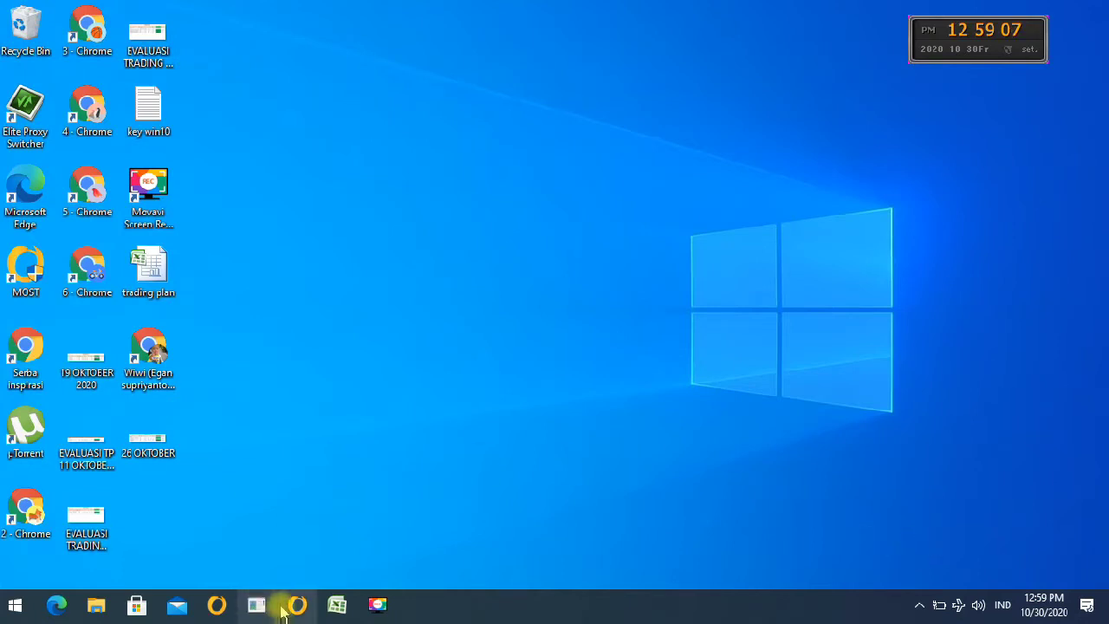
Step: Switch to the MOST trading platform showing the EXCL daily chart and check today's date in the system calendar
mouse_move(297, 613)
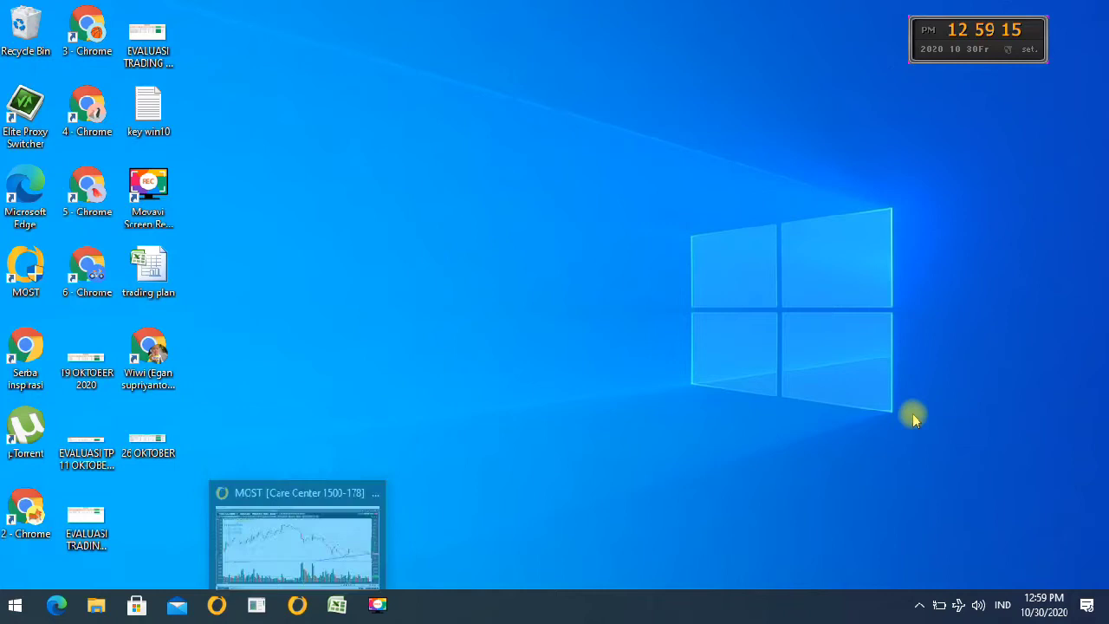
left_click(297, 604)
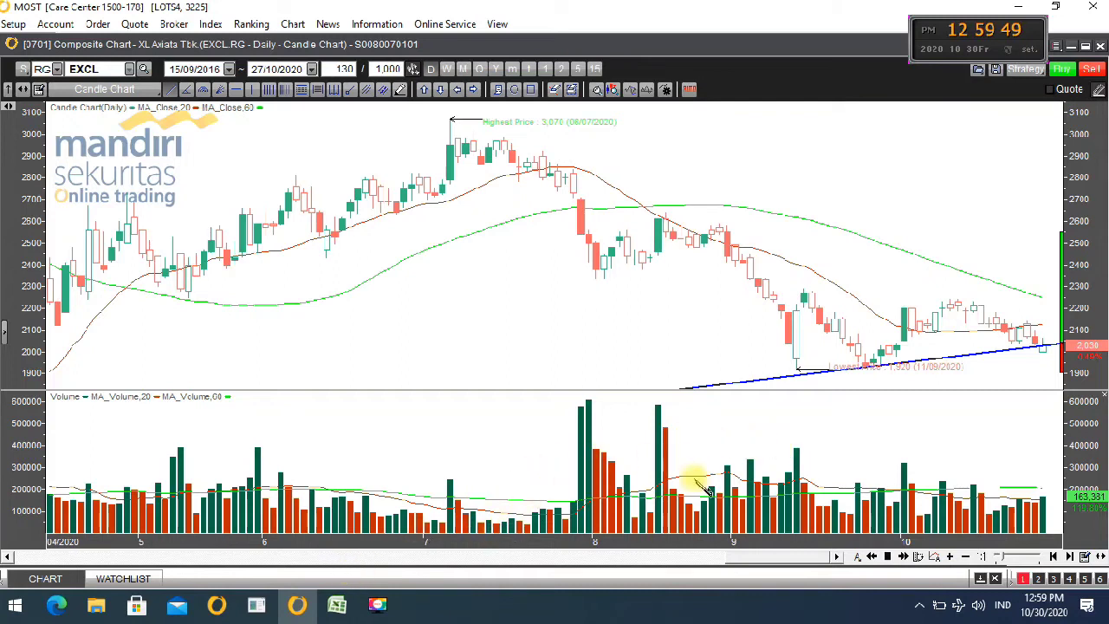
left_click(1051, 609)
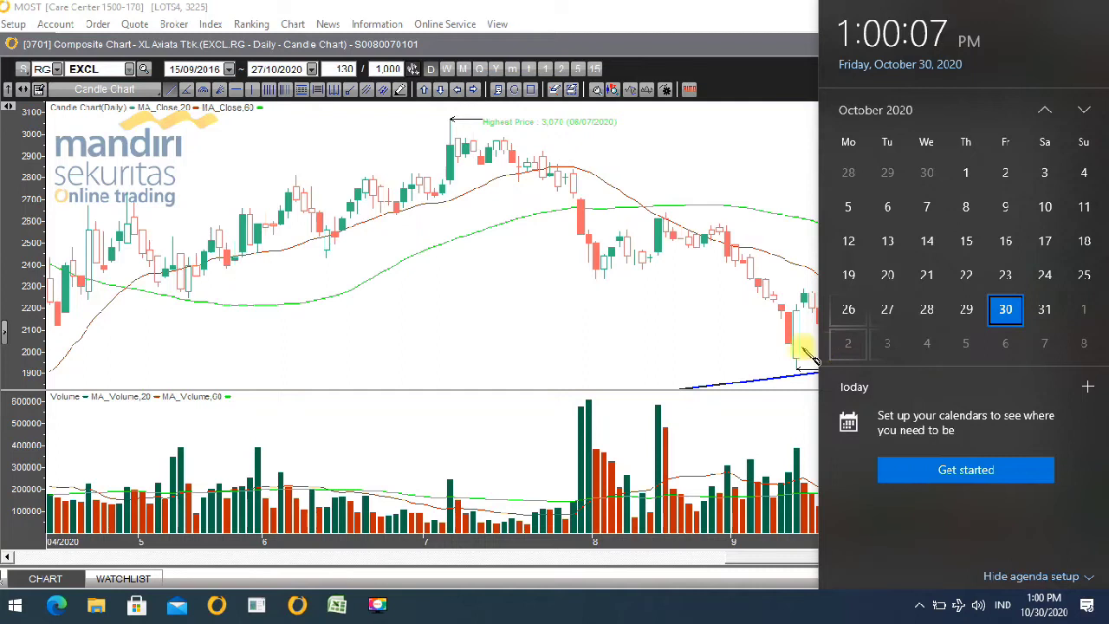
Step: Switch to the TRADING PLAN workbook in Excel and fill the BMTR and SIMP code cells with yellow
left_click(337, 604)
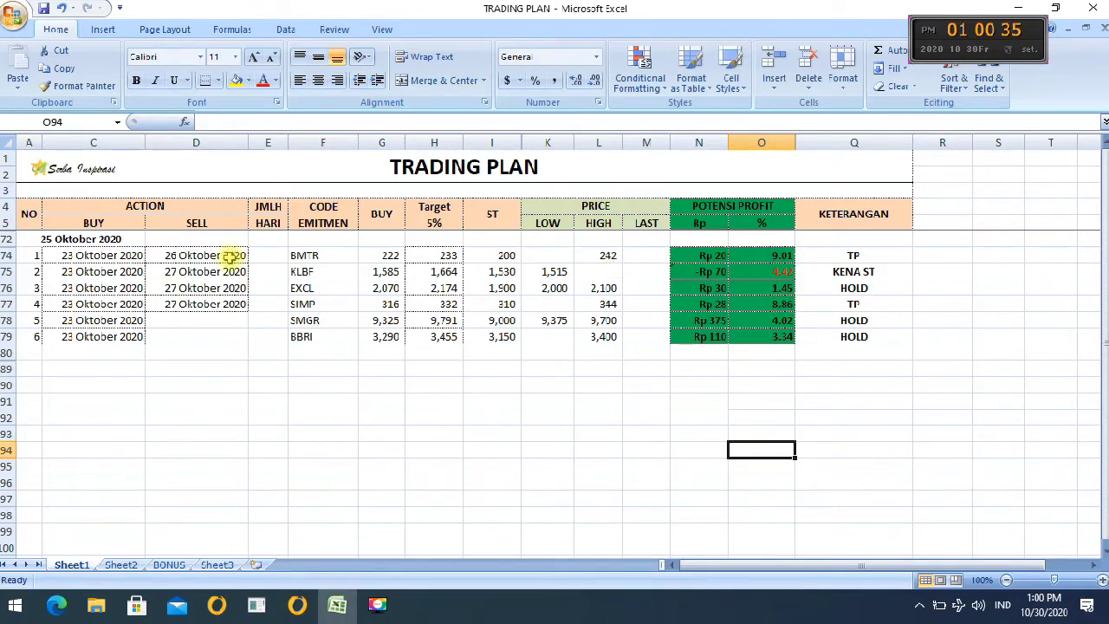
left_click(298, 256)
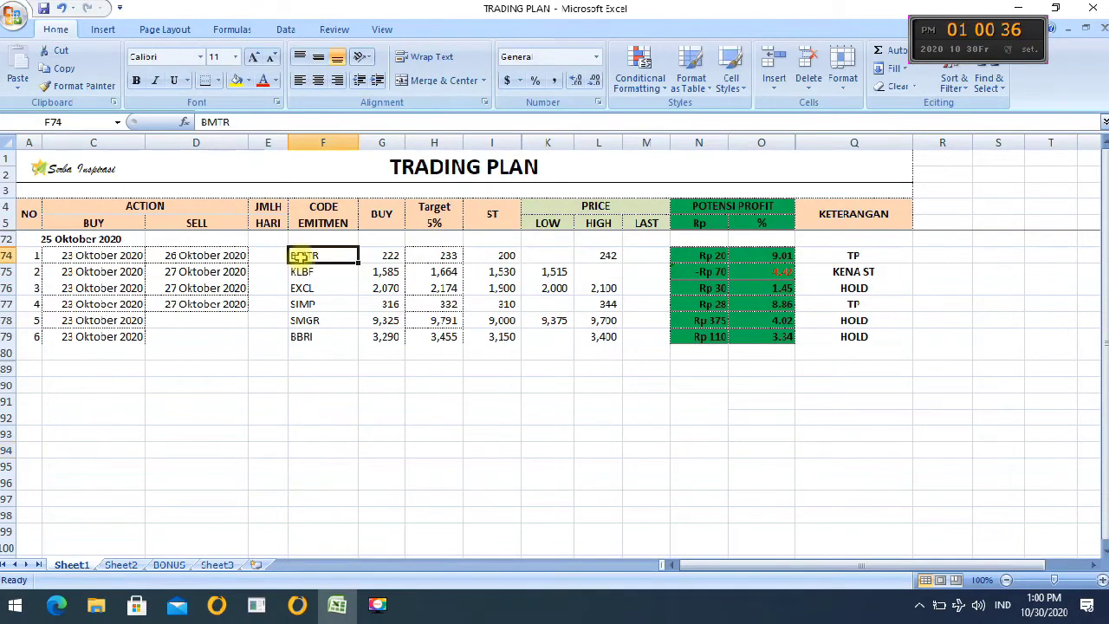
left_click(235, 80)
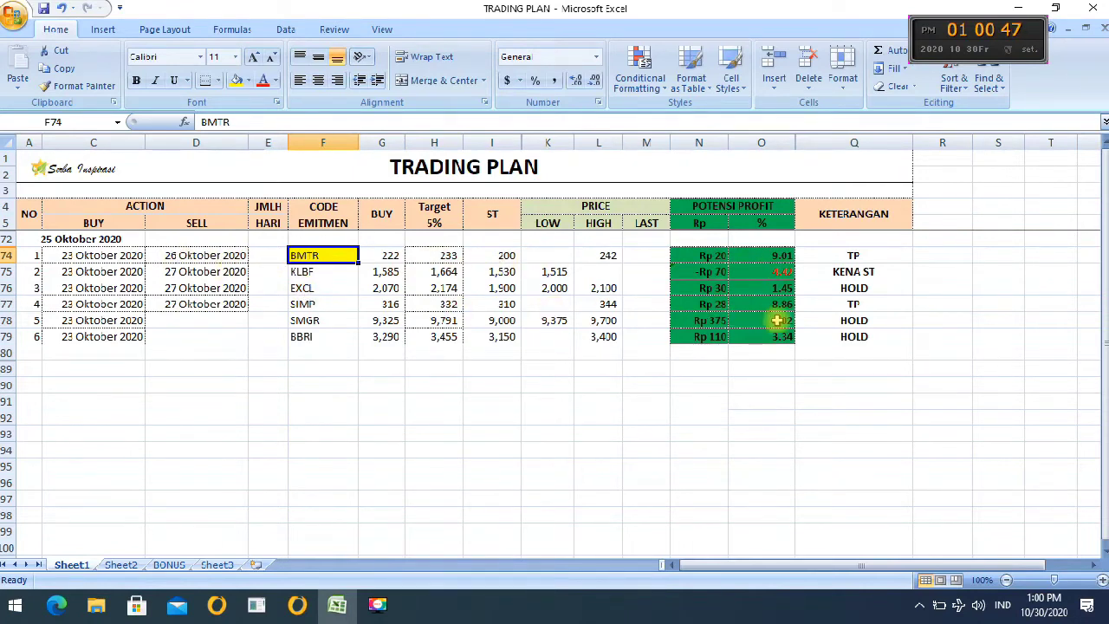
left_click(320, 307)
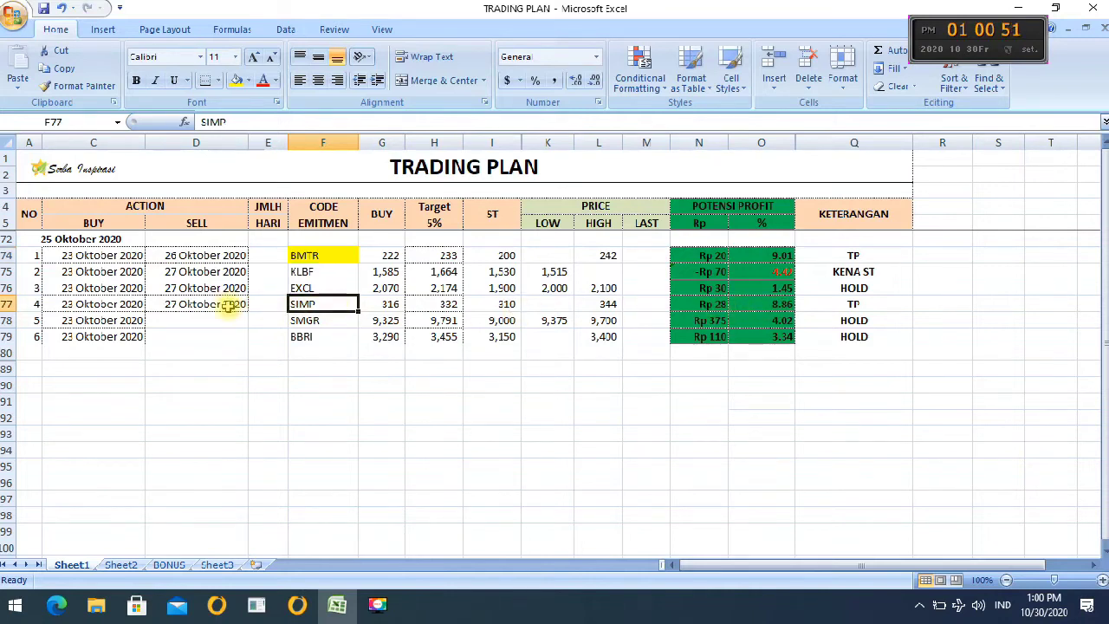
left_click(236, 79)
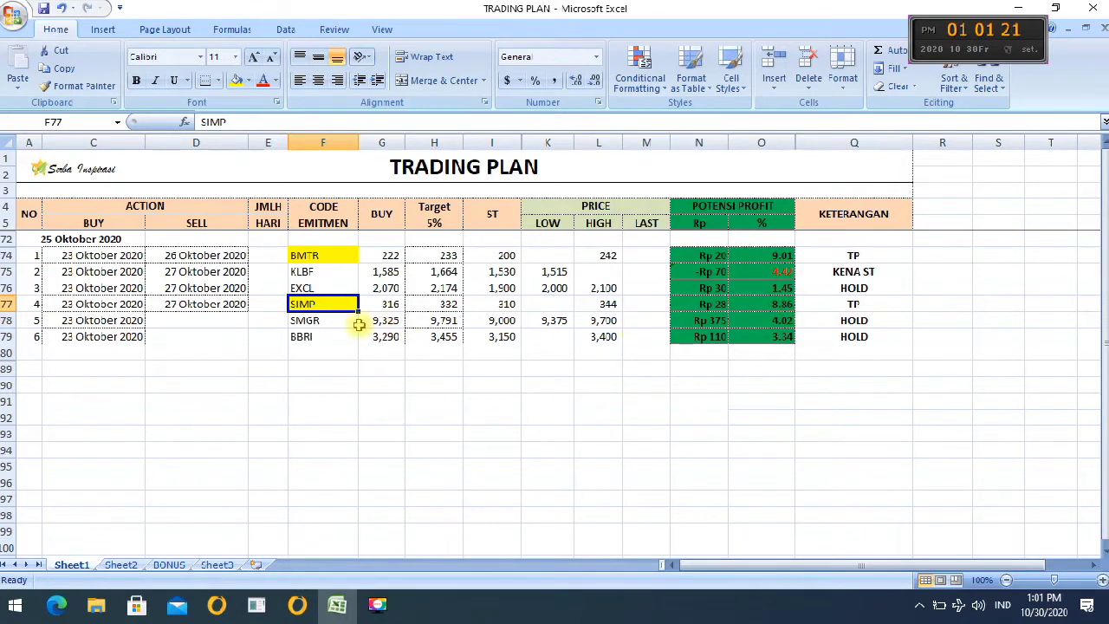
left_click(323, 331)
left_click(333, 321)
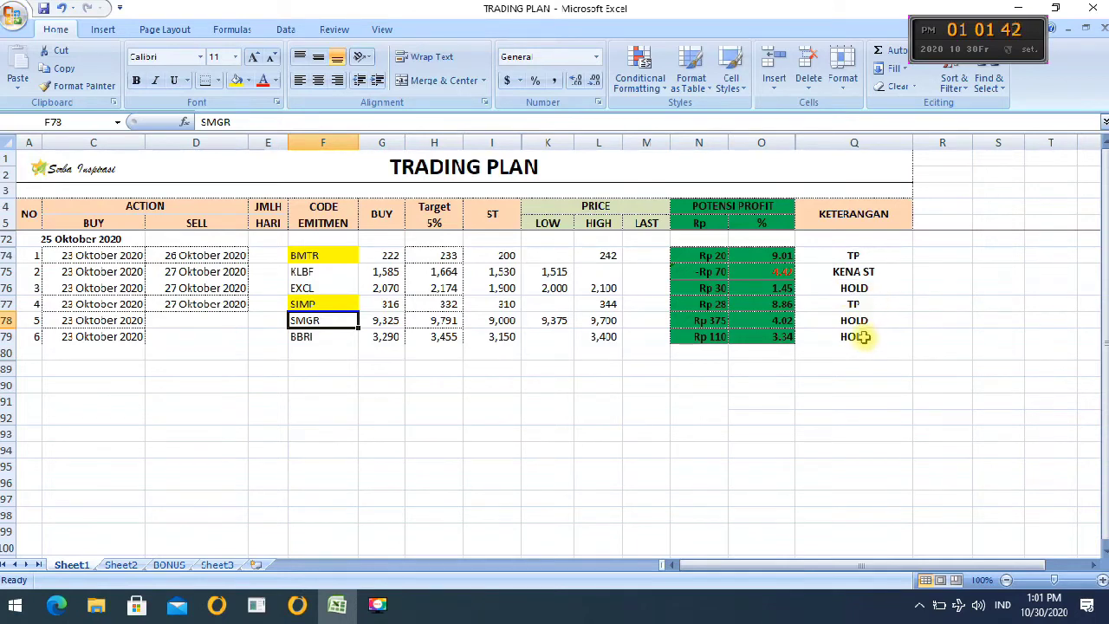
Step: Return to the MOST trading platform and compare the chart's end date with the system calendar
left_click(299, 605)
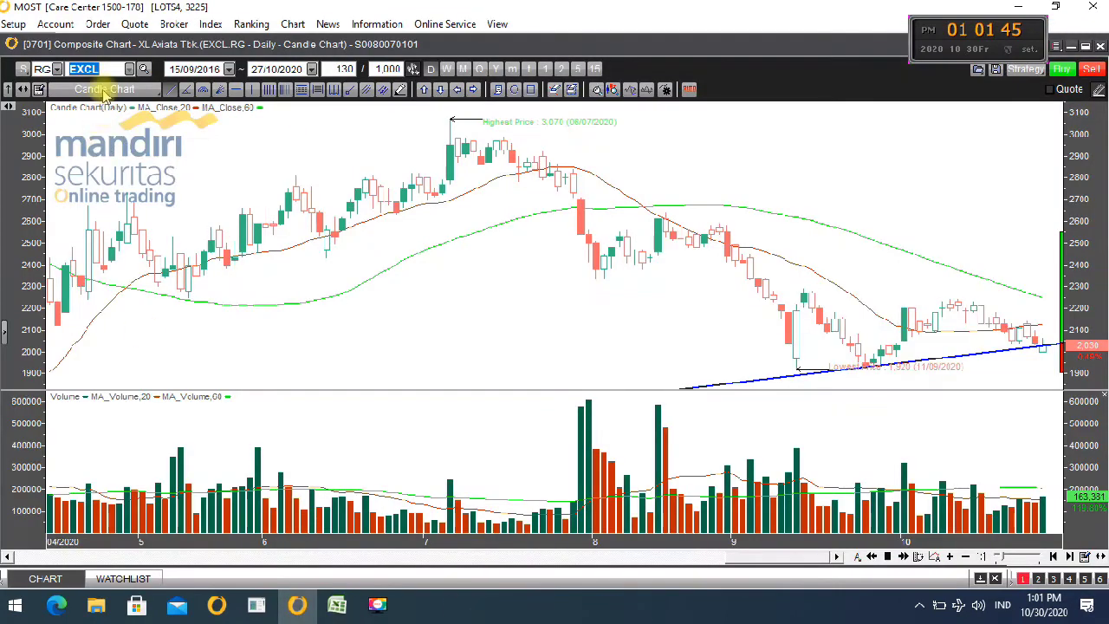
left_click(1045, 607)
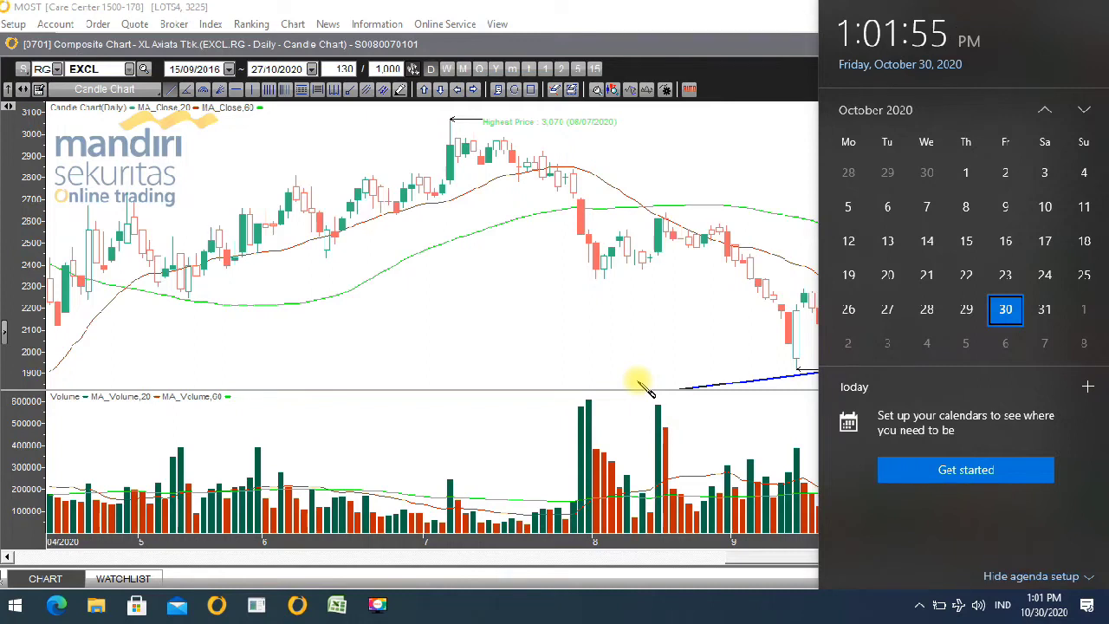
left_click(473, 352)
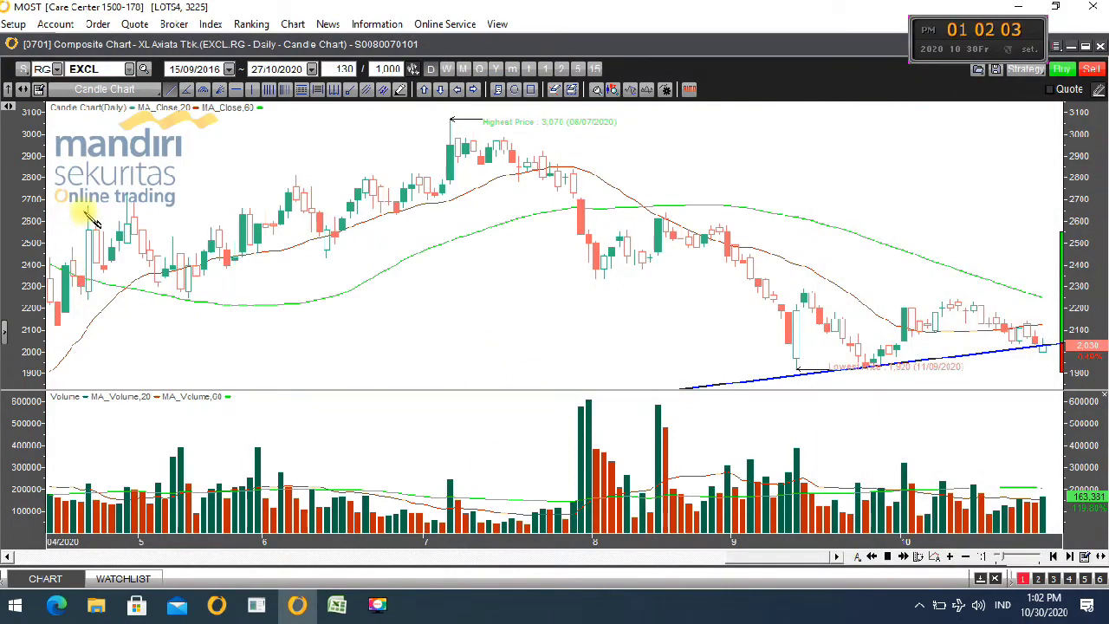
Step: Load the ASSA daily candle chart and examine its latest candles against the rising trend line
left_click(110, 74)
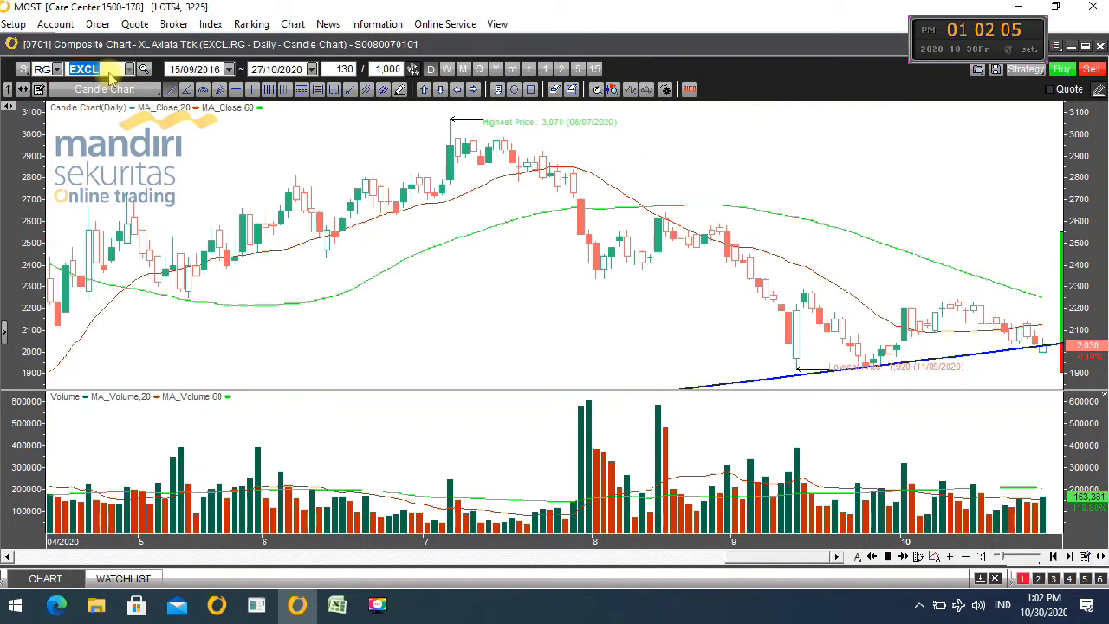
type("ASSA")
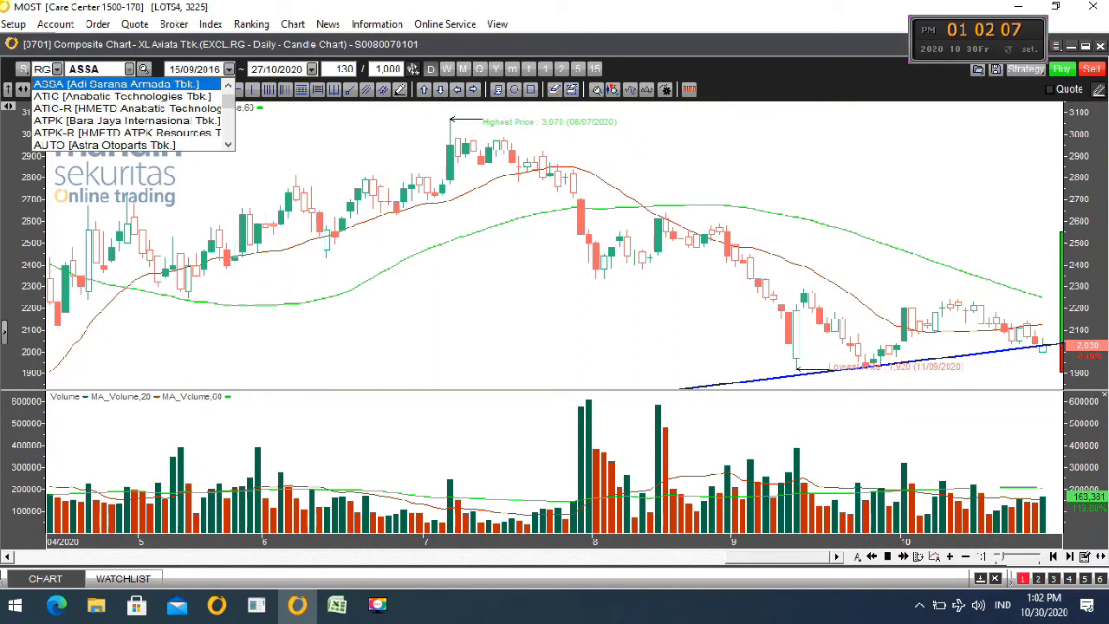
key("Return")
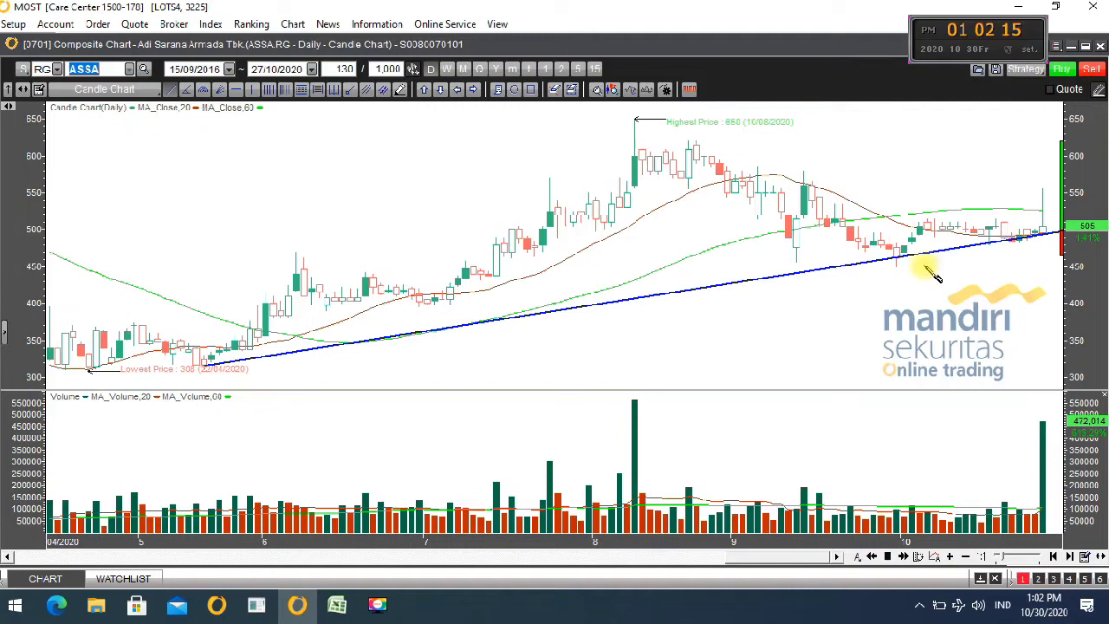
scroll(931, 270, "up", 3)
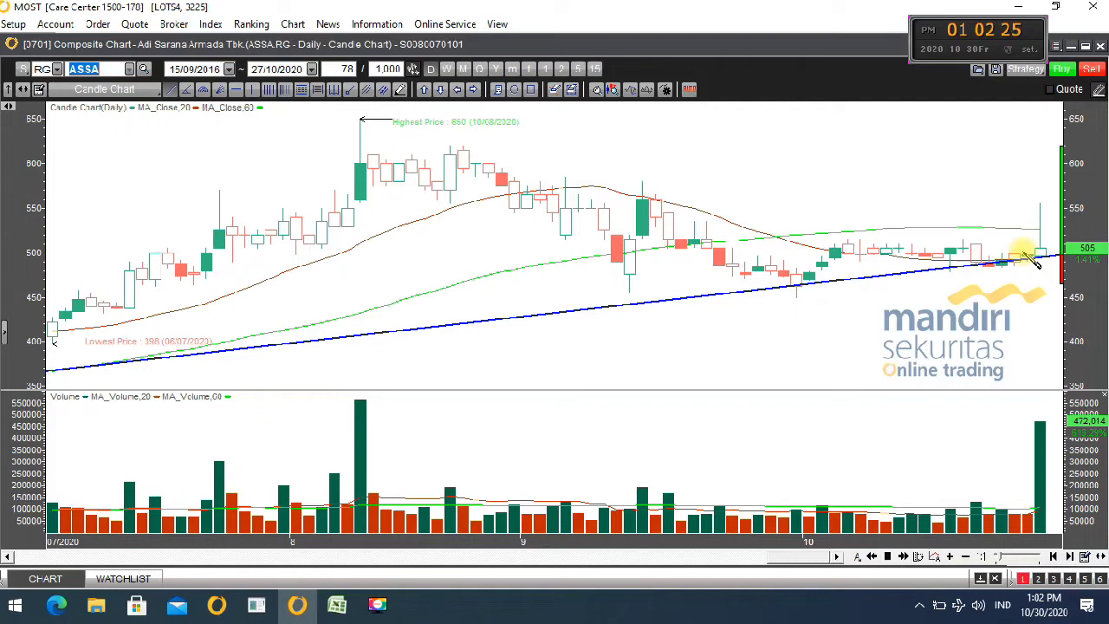
scroll(1024, 268, "down", 2)
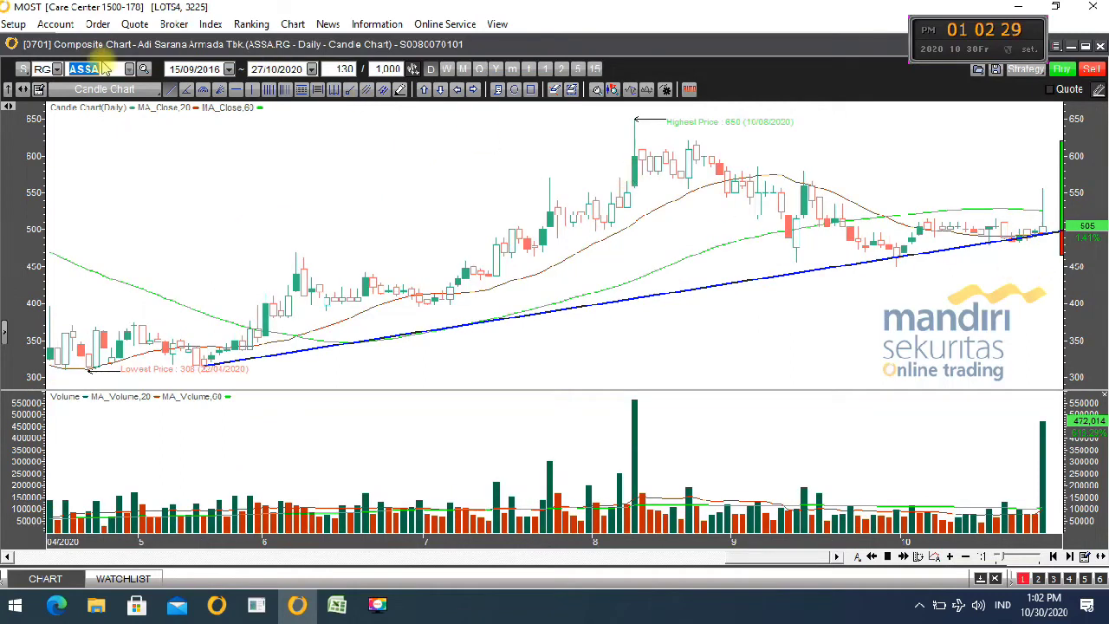
Step: Load the AALI daily chart to examine its recent candles near the trend line, and bring up the INDF chart
type("AA")
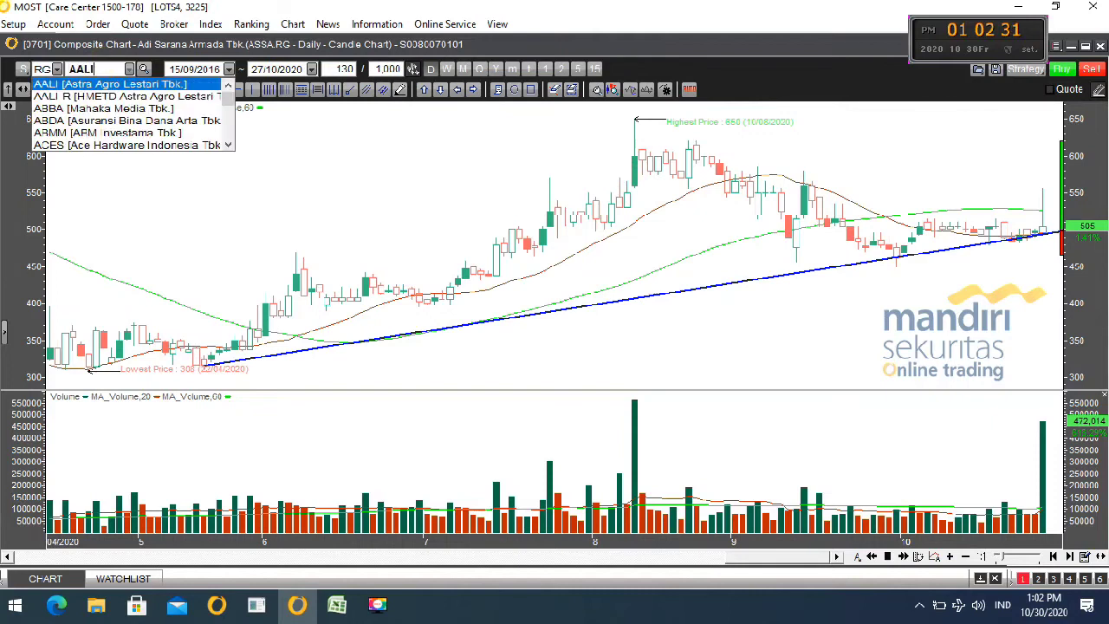
key("Return")
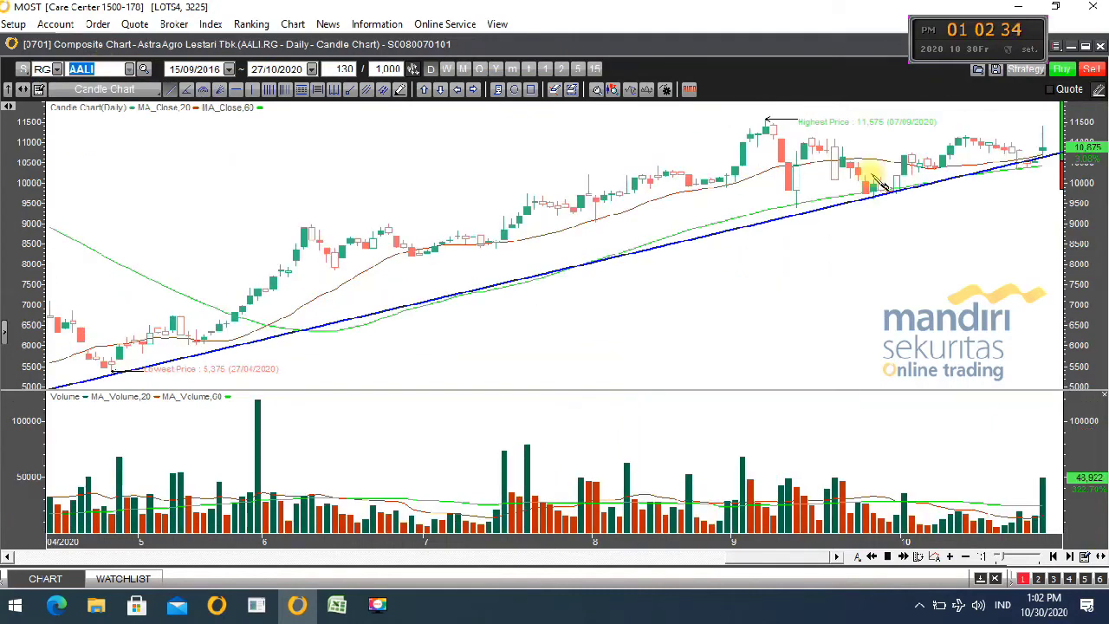
scroll(702, 222, "up", 2)
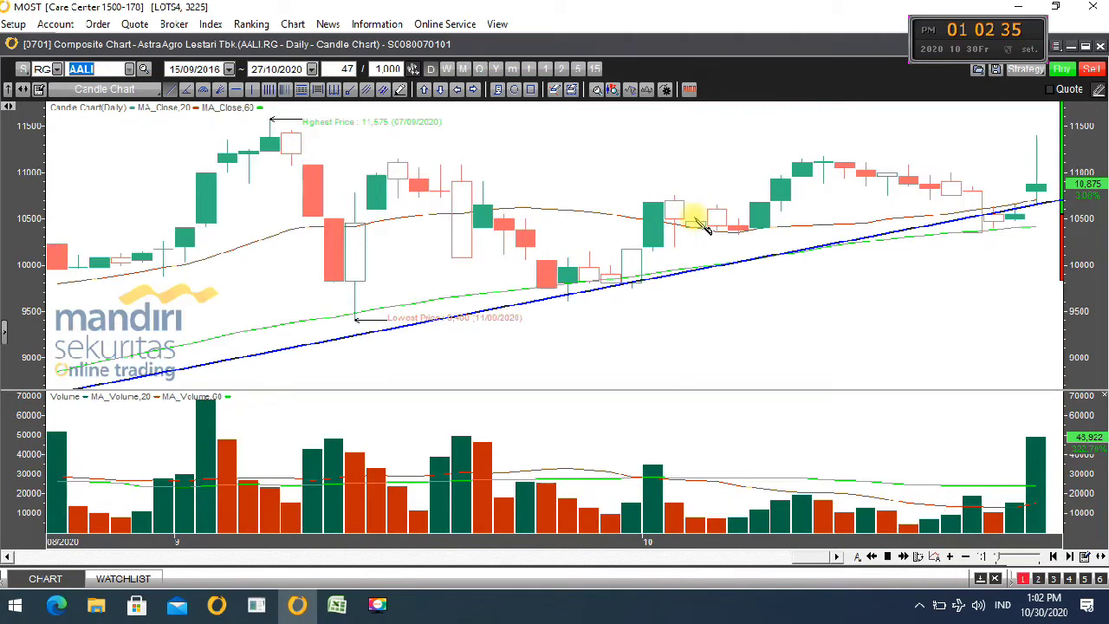
scroll(701, 222, "down", 2)
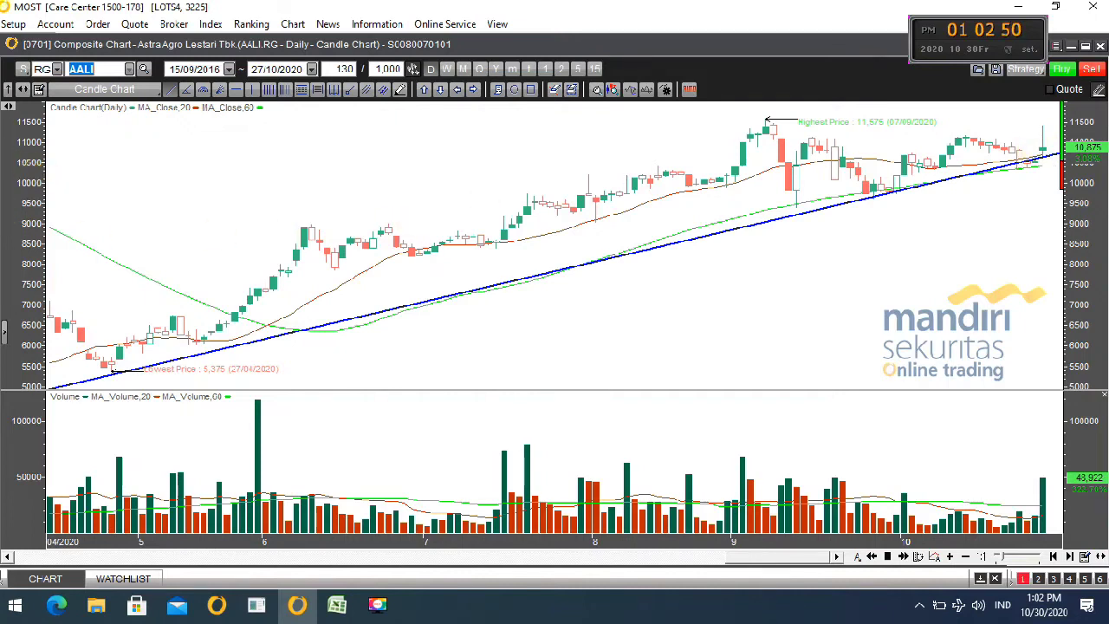
type("INDF")
key("Return")
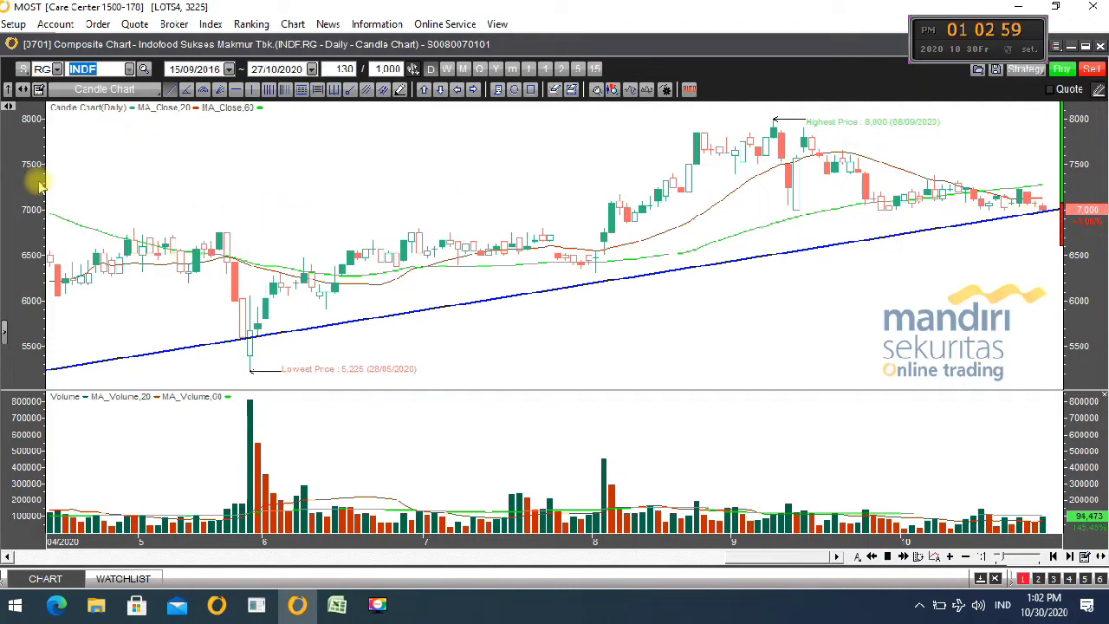
Step: Load the MTDL daily chart and examine the price within its rising channel over longer and shorter periods
type("MTDL")
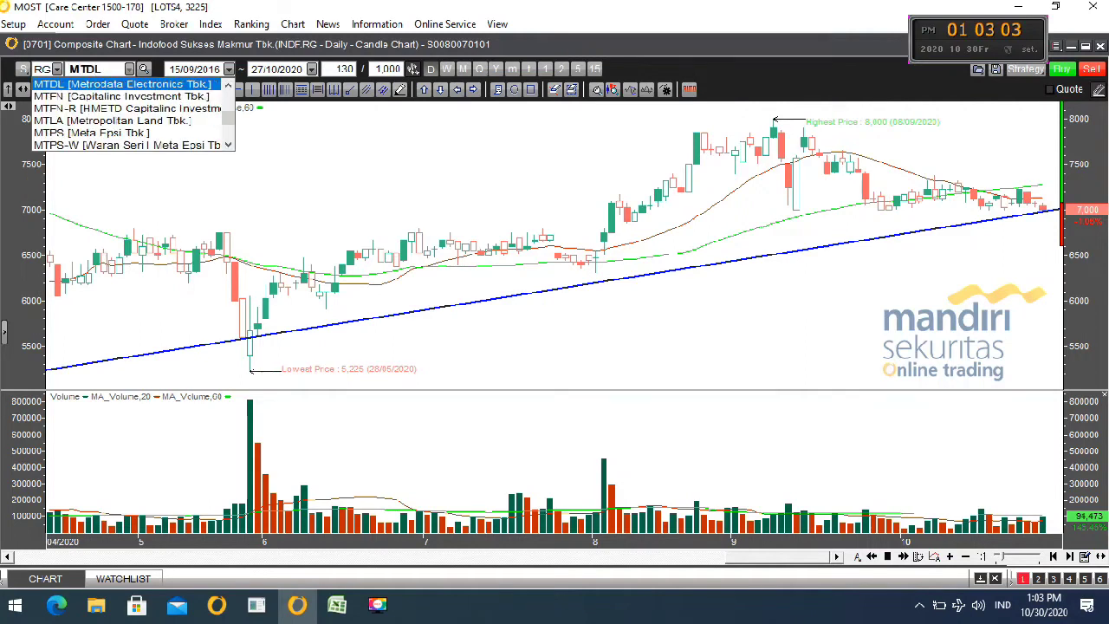
key("Return")
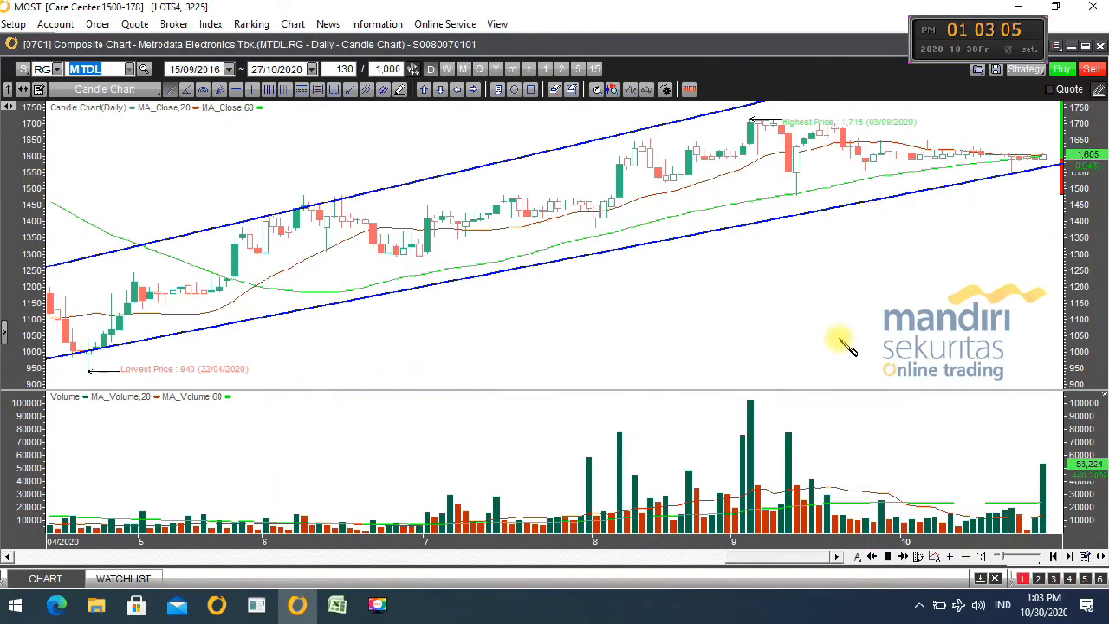
scroll(844, 344, "down", 5)
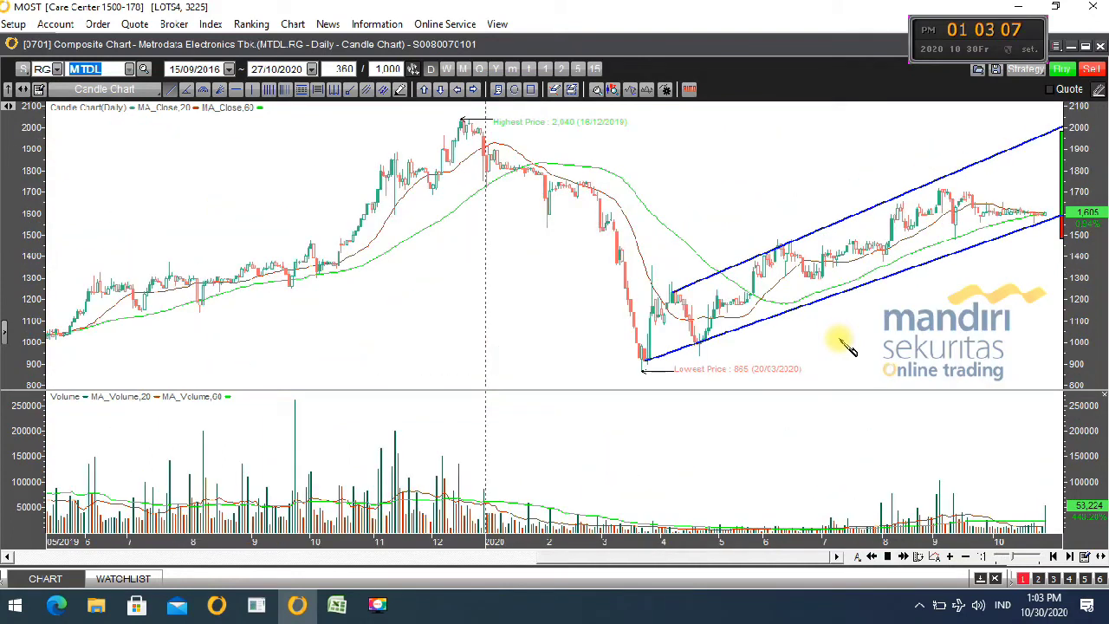
scroll(845, 344, "up", 3)
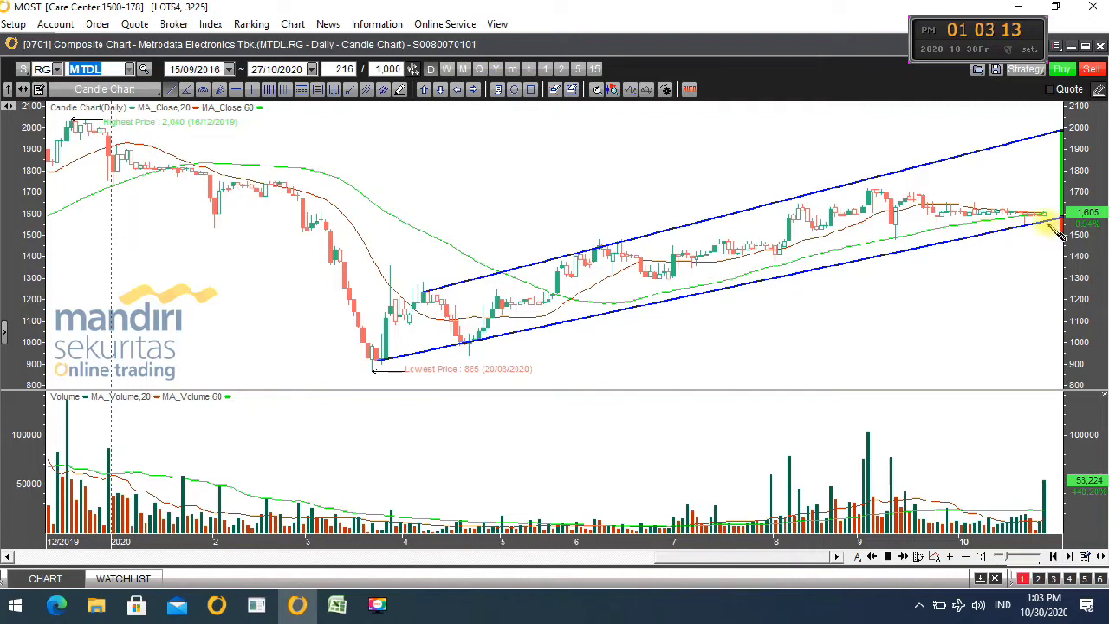
scroll(1025, 239, "up", 1)
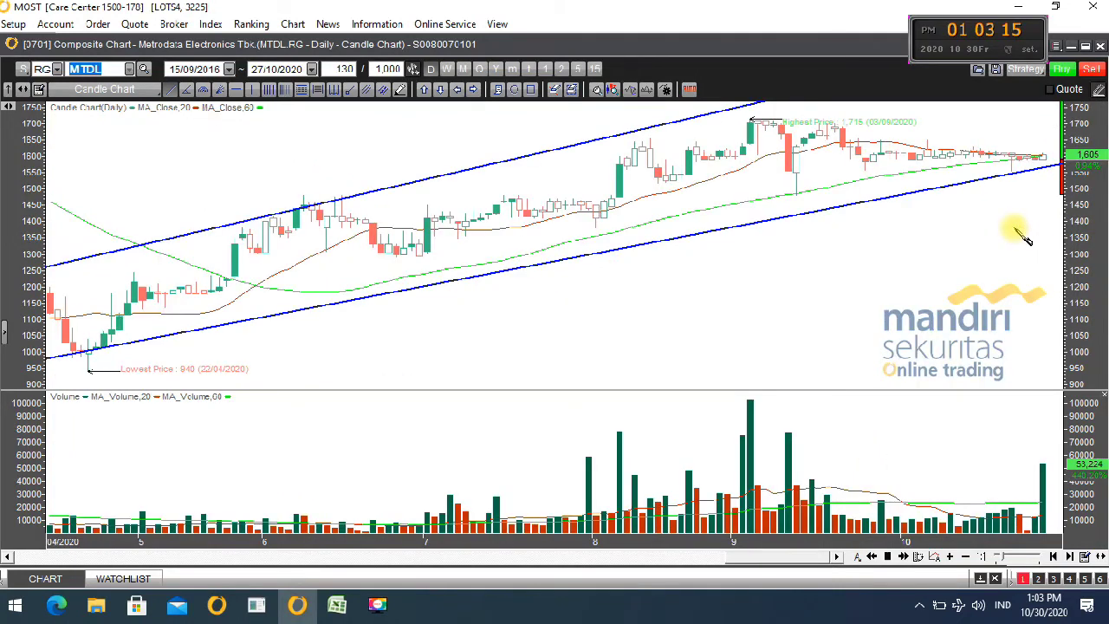
scroll(1024, 239, "down", 2)
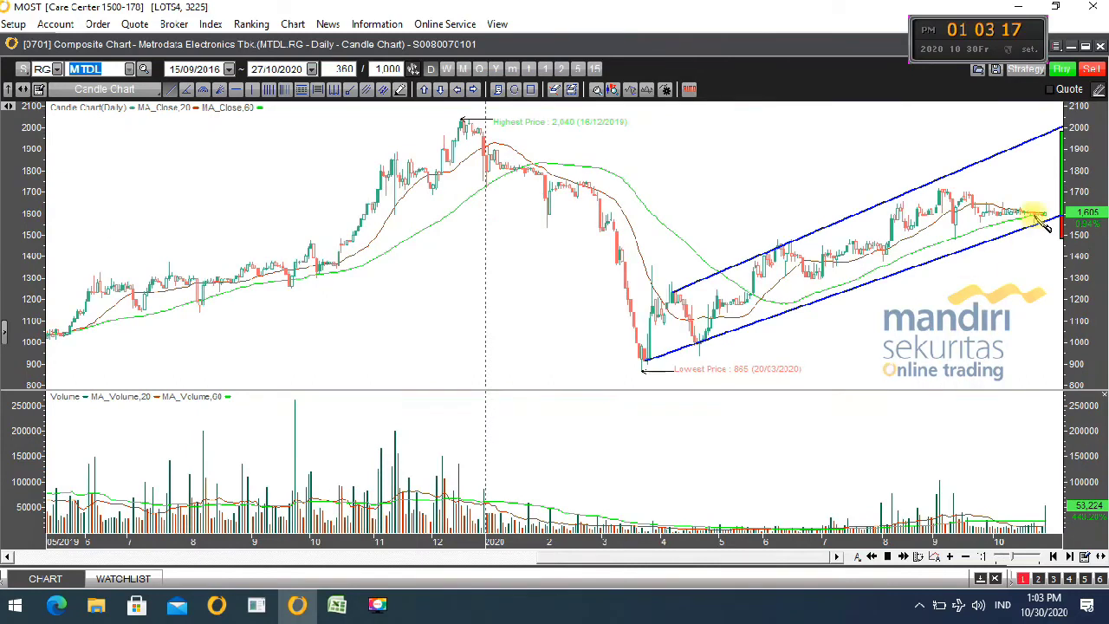
scroll(959, 230, "up", 2)
mouse_move(1052, 195)
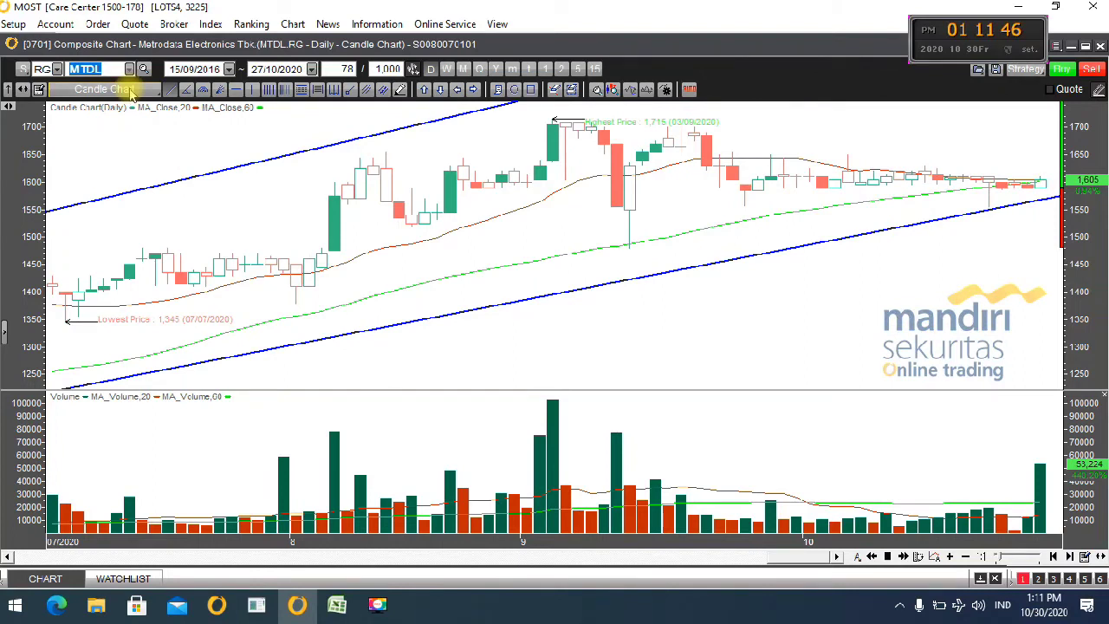
Step: Load the TKIM daily candle chart to view its price against the trend line
type("TKIM")
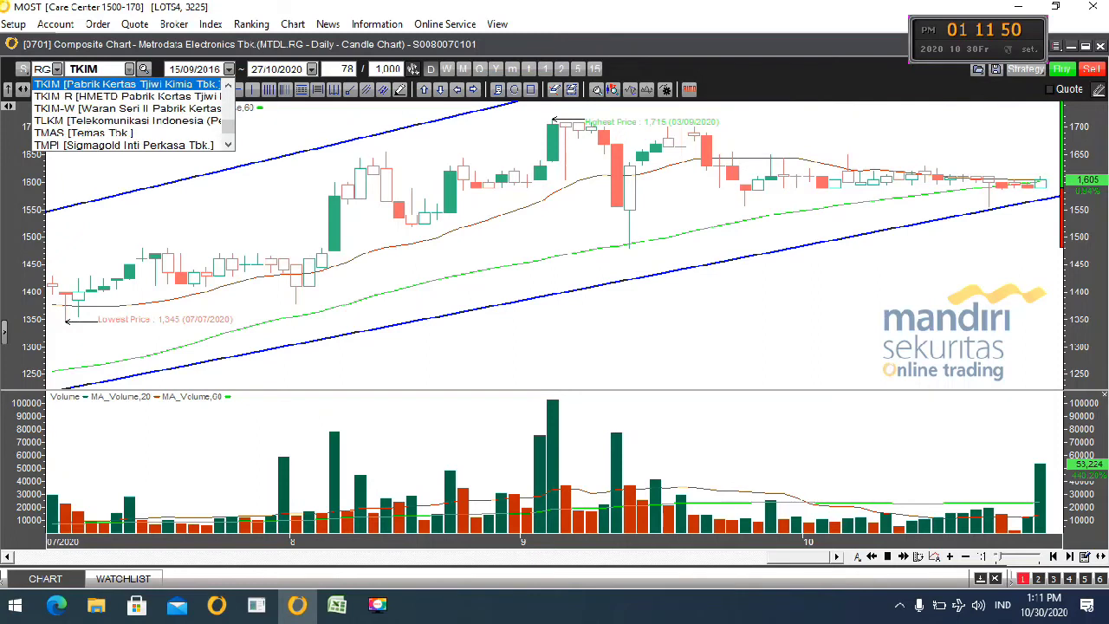
key("Return")
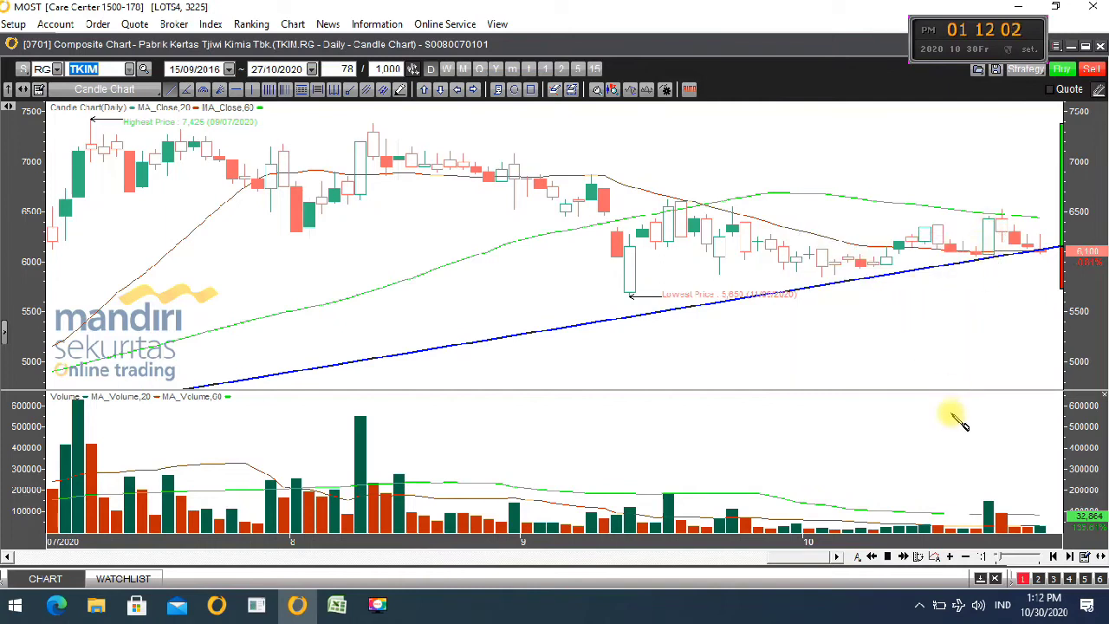
Step: Switch to the TRADING PLAN workbook in Excel, review the October 2020 stock entries, and check today's date in the system calendar
left_click(339, 604)
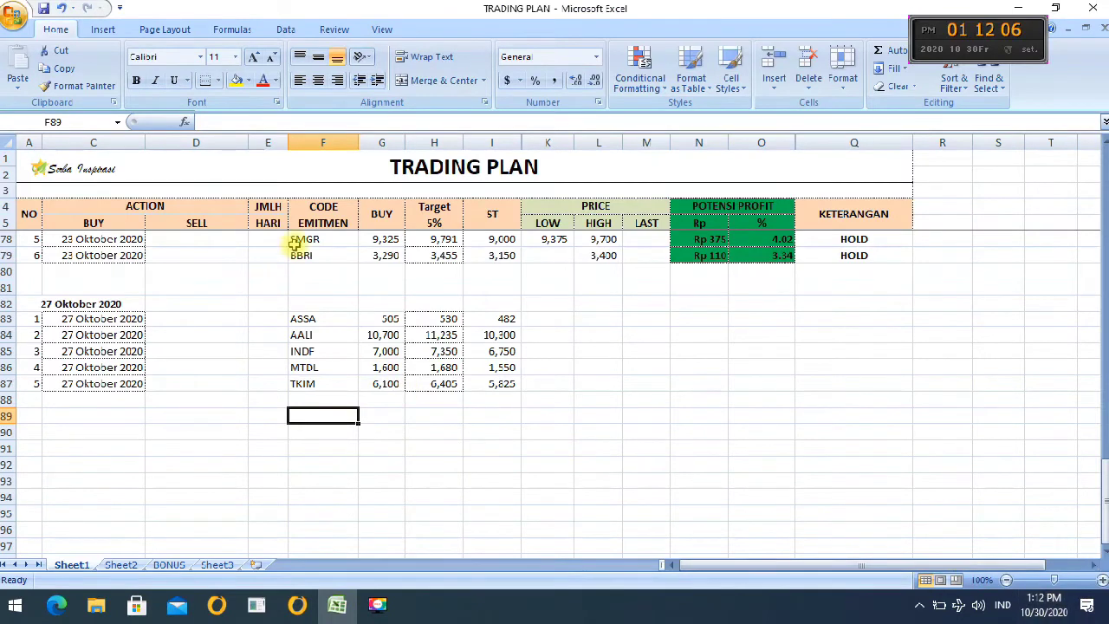
scroll(330, 289, "up", 3)
scroll(333, 295, "up", 1)
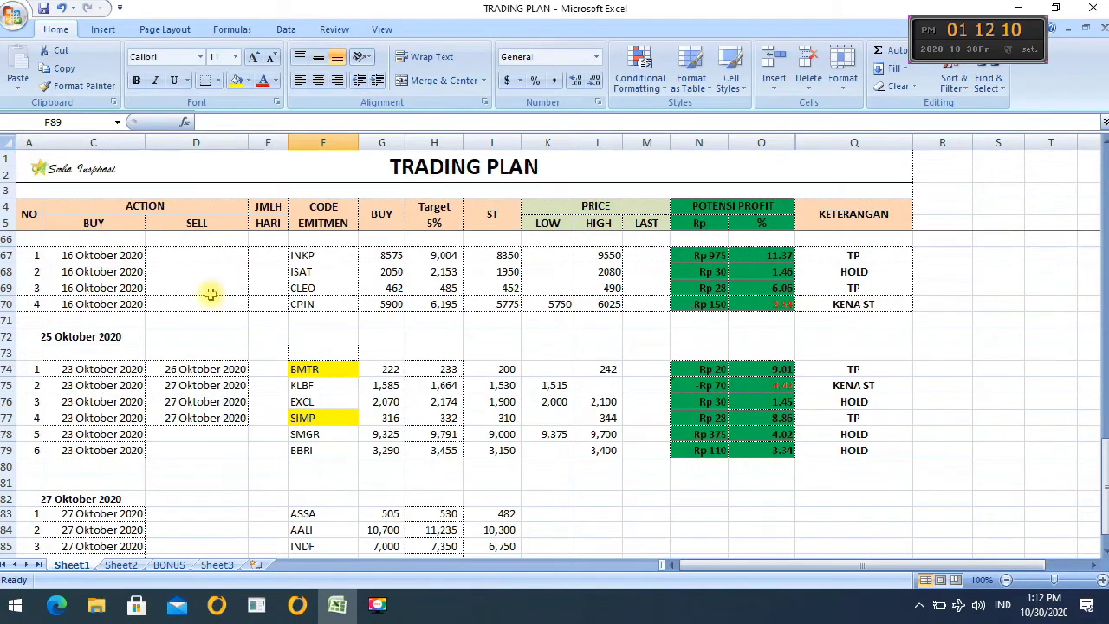
left_click(1038, 610)
left_click(1038, 610)
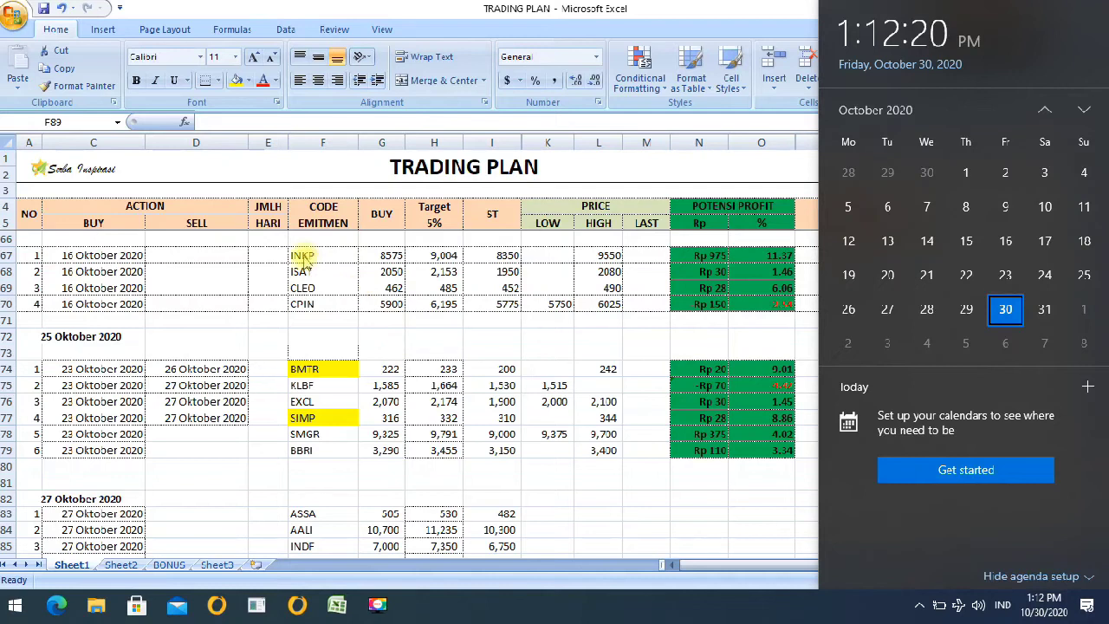
left_click(758, 255)
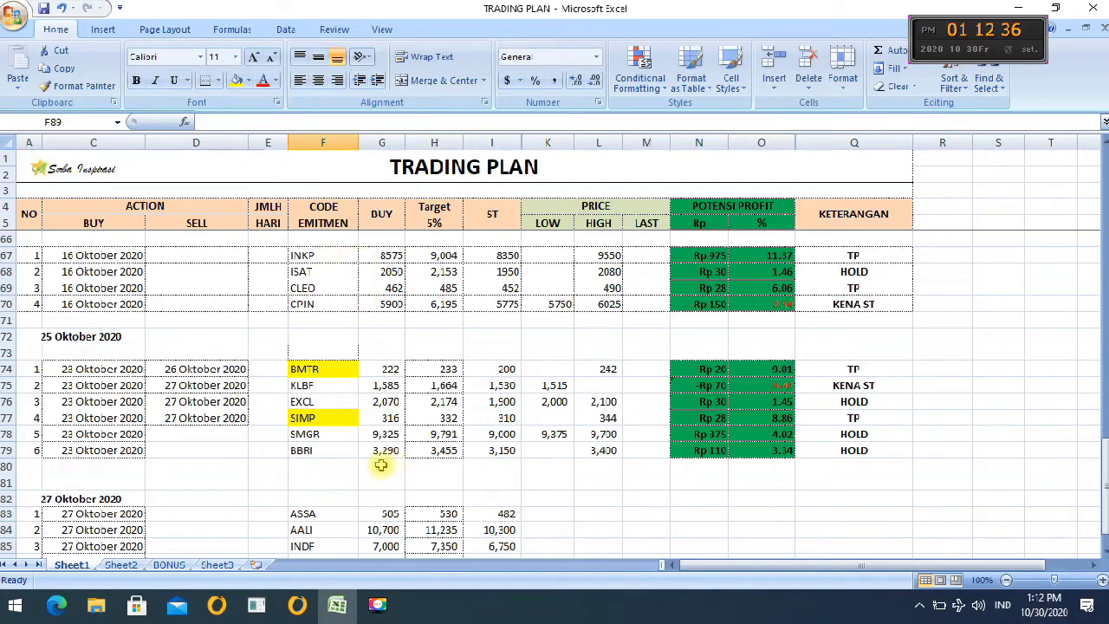
Step: Switch to the MOST trading application and look at the TKIM daily candle chart again
mouse_move(341, 614)
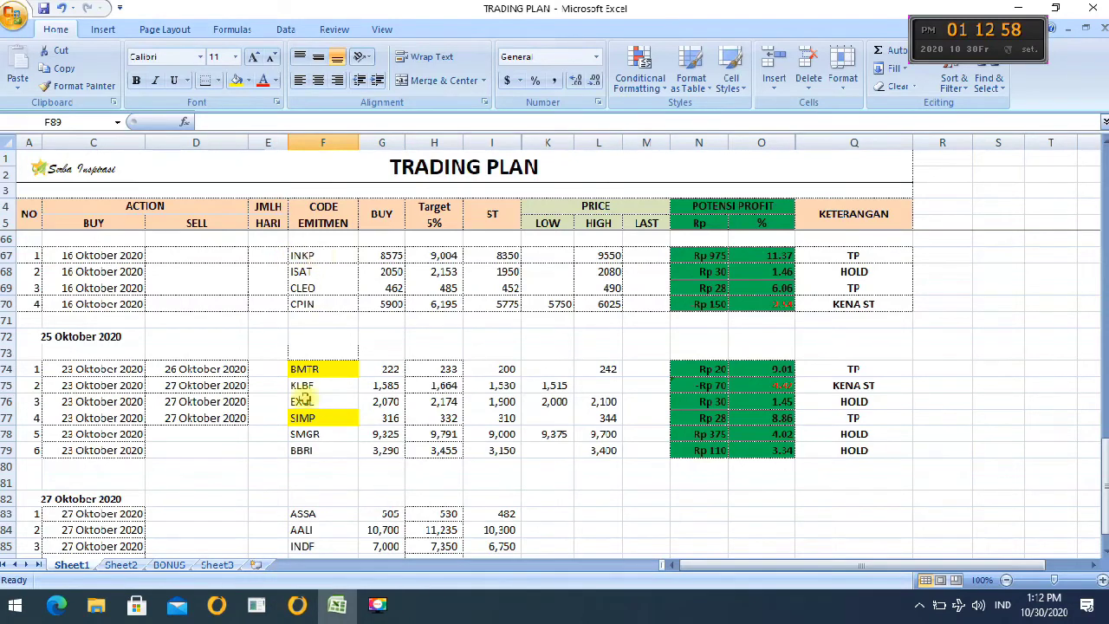
left_click(301, 609)
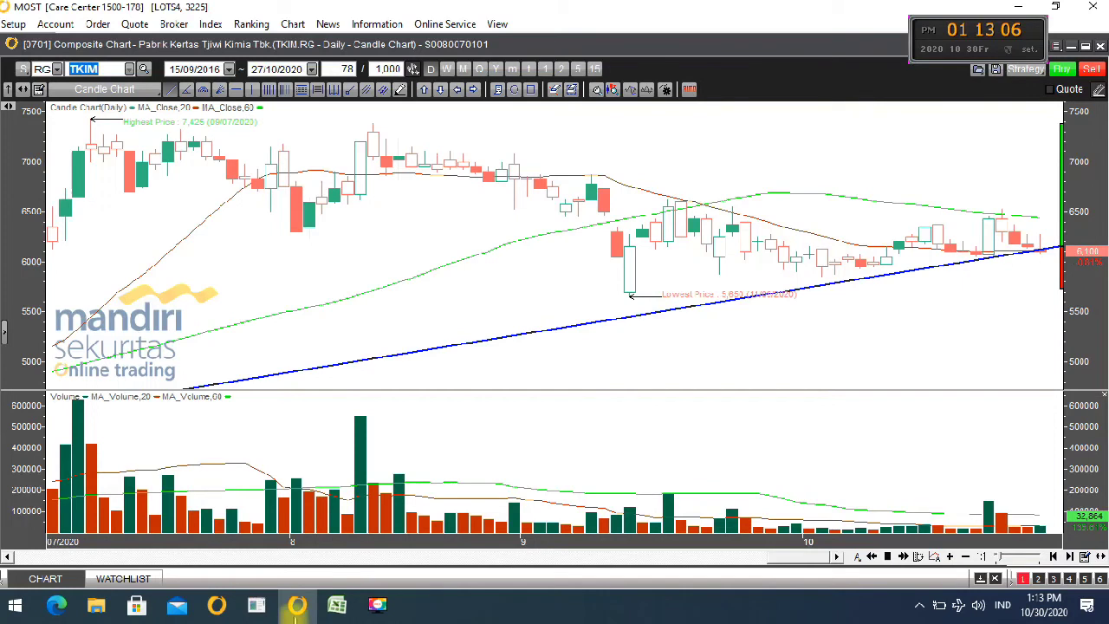
left_click(297, 607)
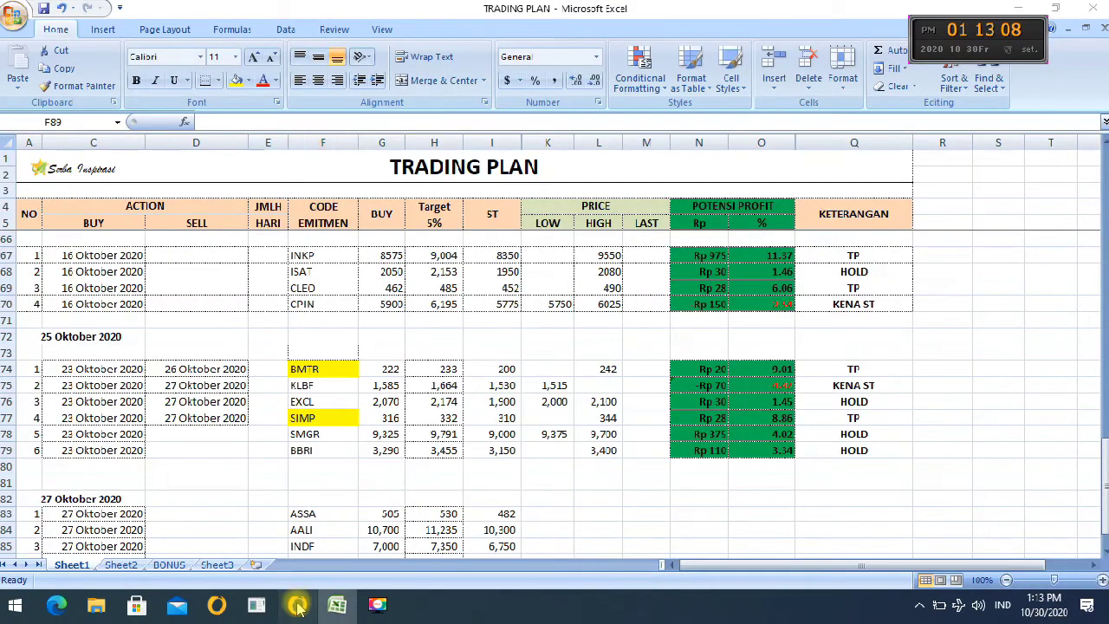
left_click(297, 606)
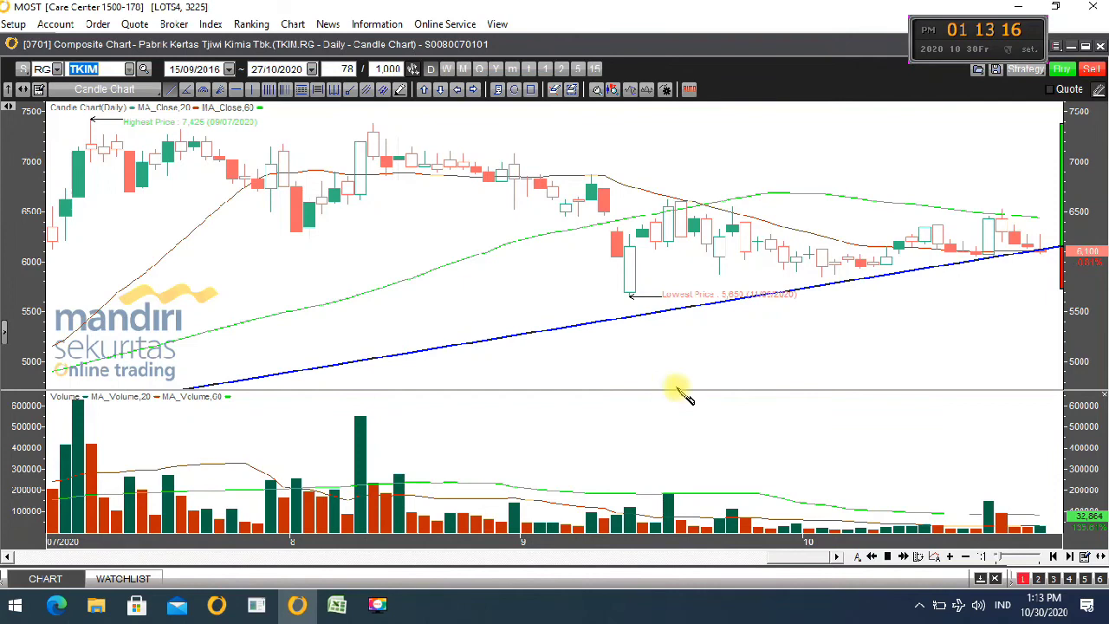
Step: Return to the TRADING PLAN workbook in Excel, review the 27 Oktober 2020 stock picks, and check the current date in the system calendar
left_click(339, 605)
scroll(390, 458, "down", 5)
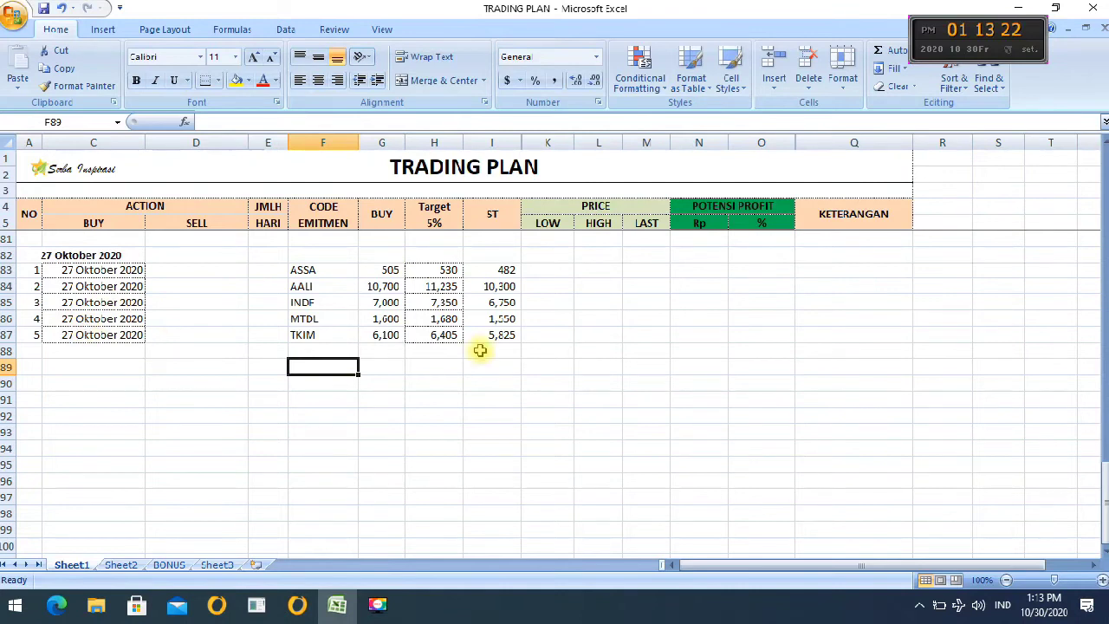
mouse_move(330, 611)
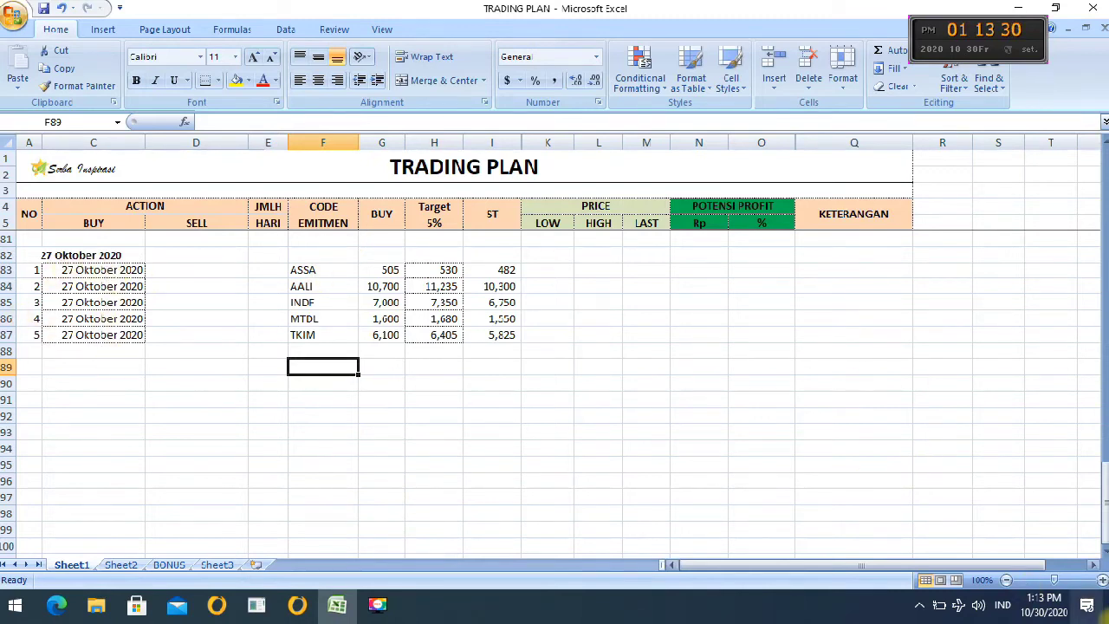
left_click(1055, 611)
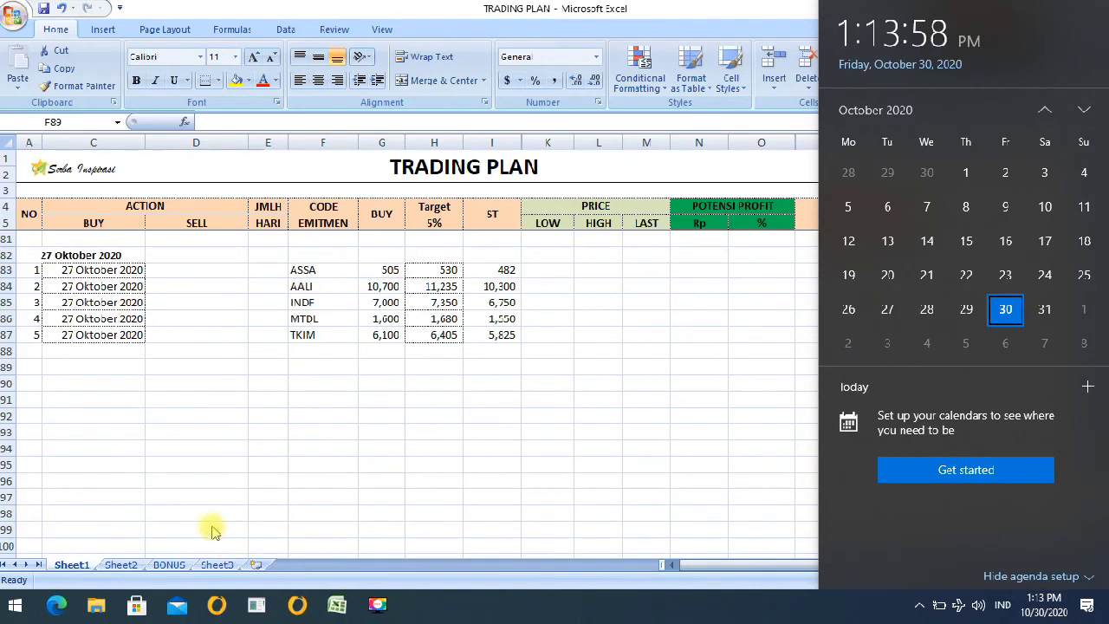
left_click(82, 520)
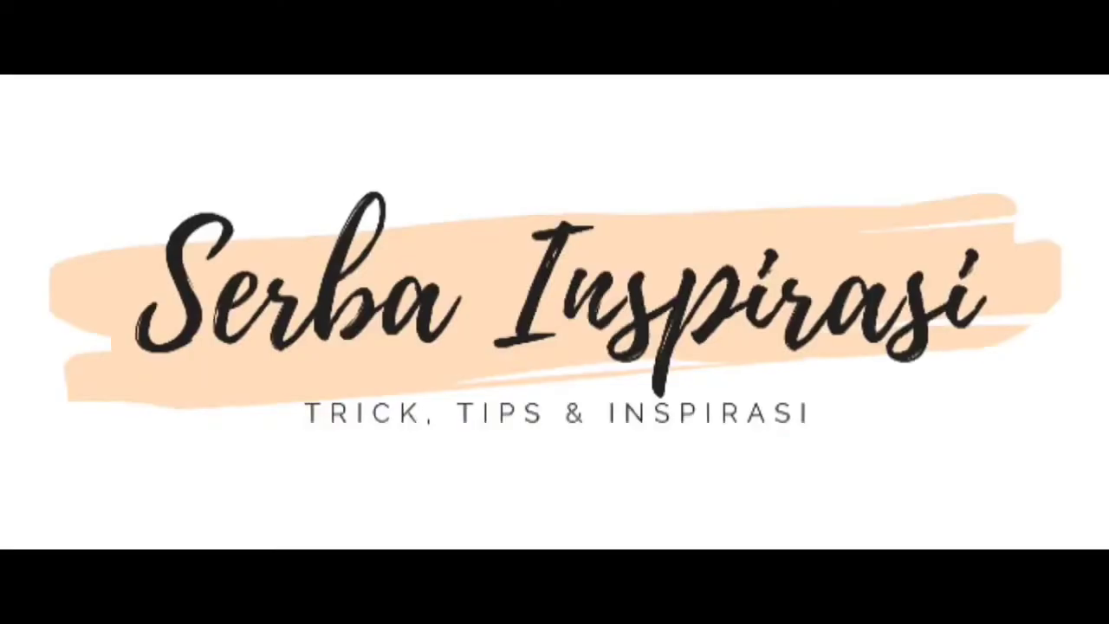